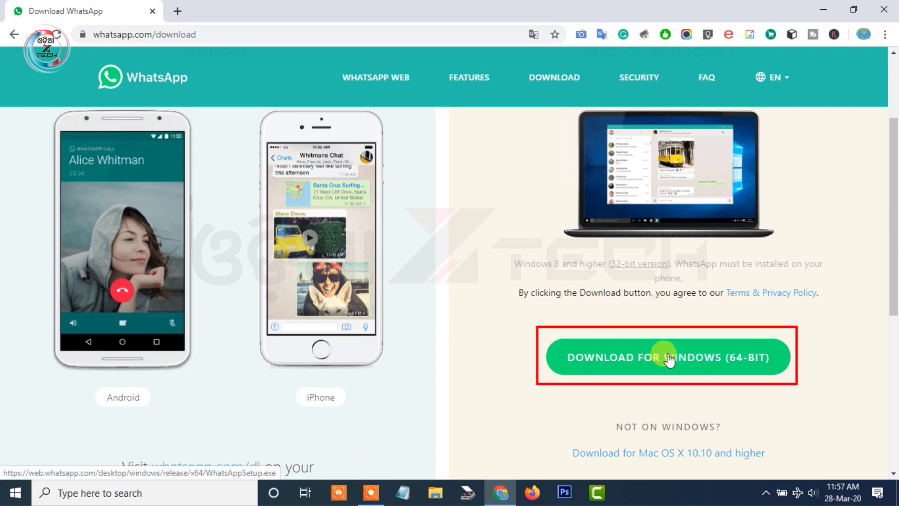
Step: Review the Windows download requirements, then open the properties of This PC from the desktop to check the system type
scroll(679, 361, up, 1)
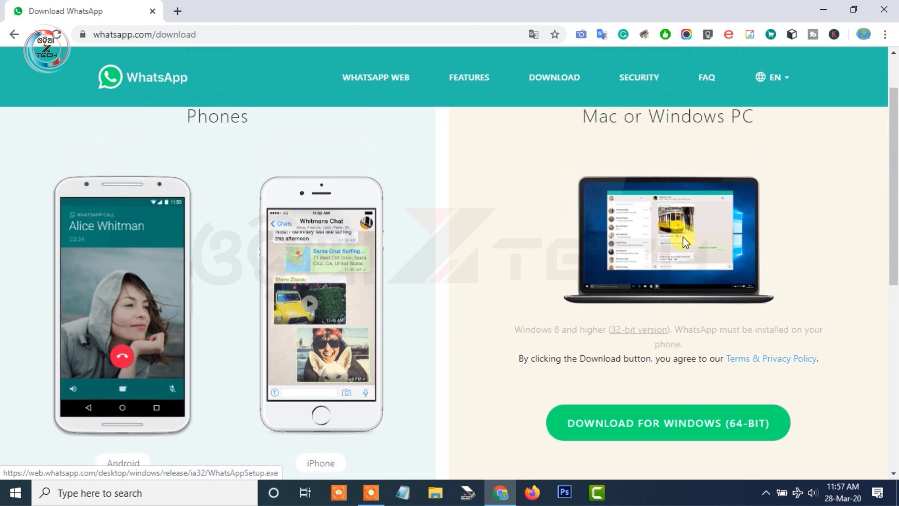
scroll(692, 282, up, 1)
scroll(693, 282, down, 1)
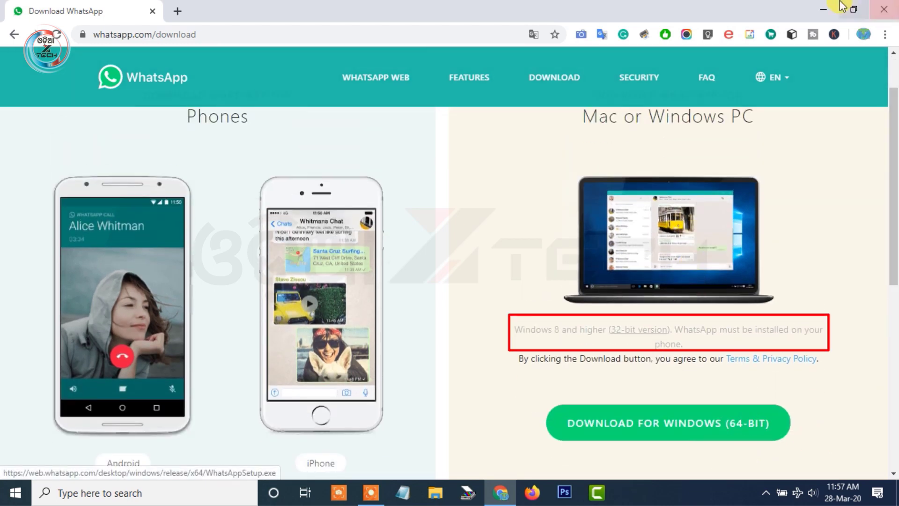
click(818, 10)
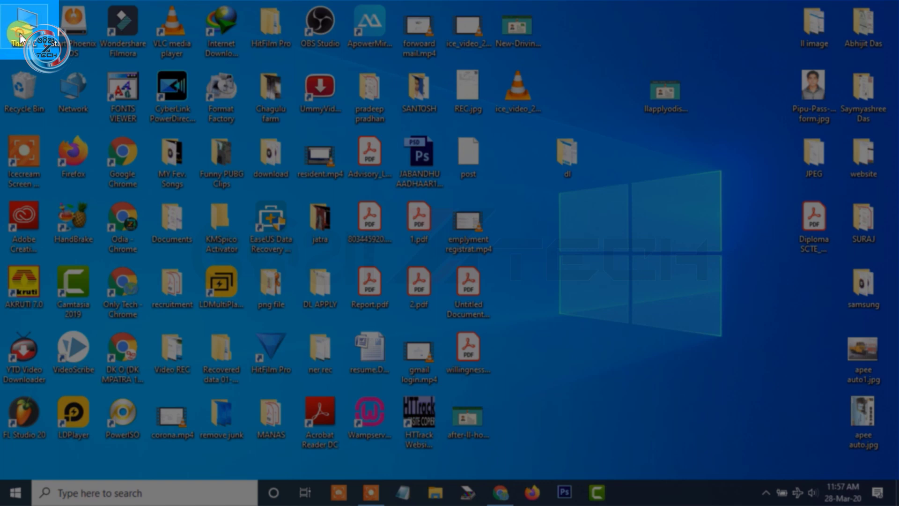
double_click(19, 36)
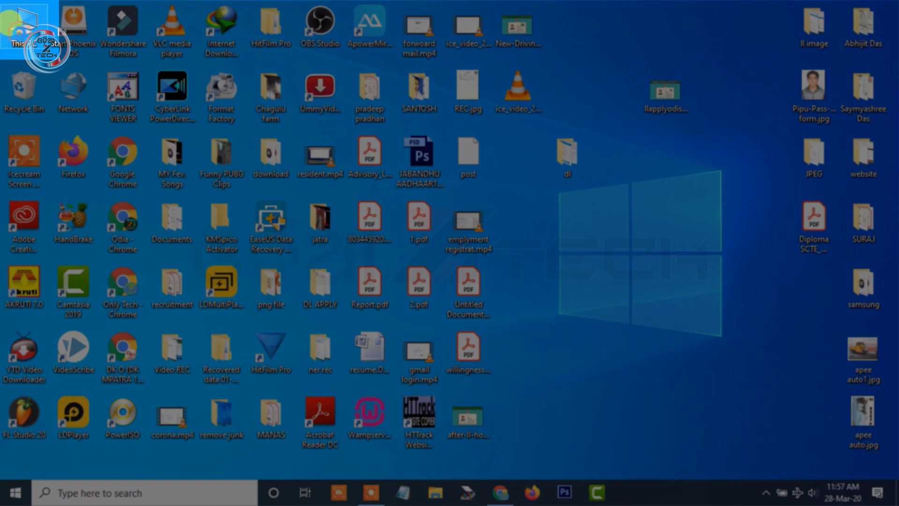
right_click(17, 31)
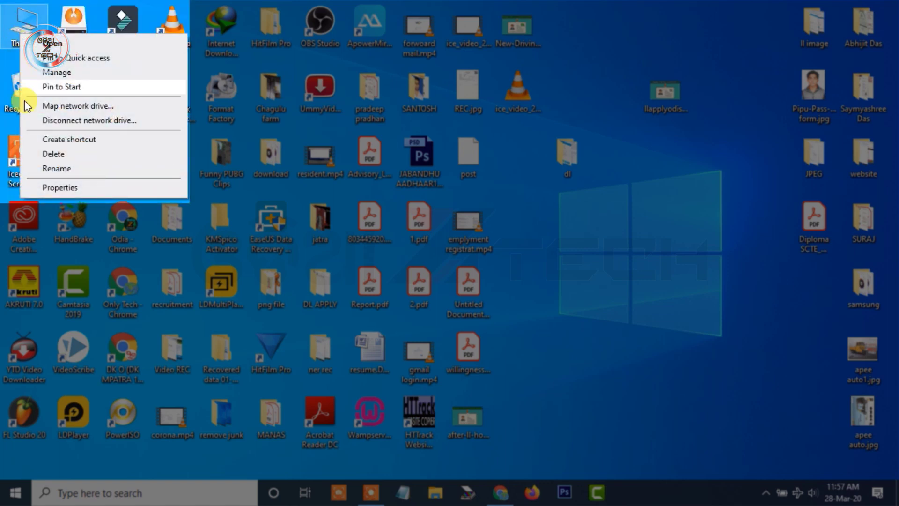
click(43, 186)
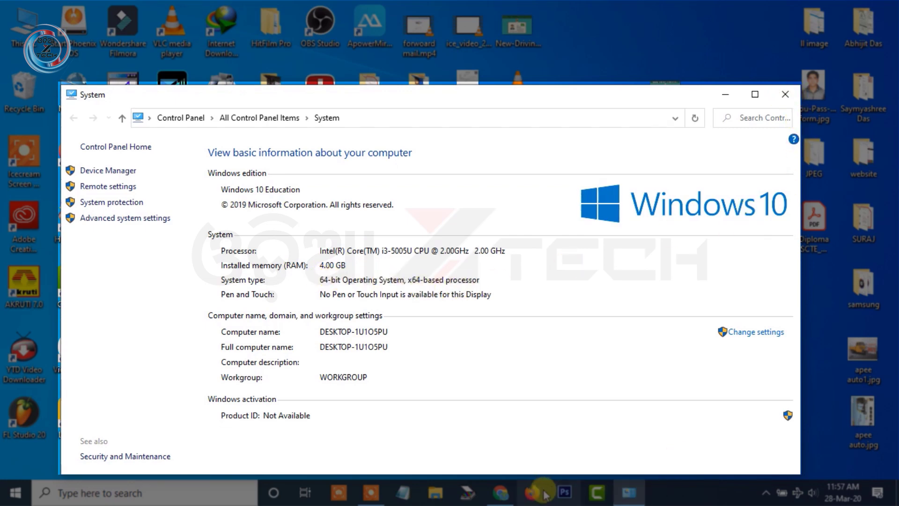
Step: Switch back to Chrome, download the 64-bit Windows installer, keeping the flagged WhatsAppSetup.exe, and run it
click(503, 495)
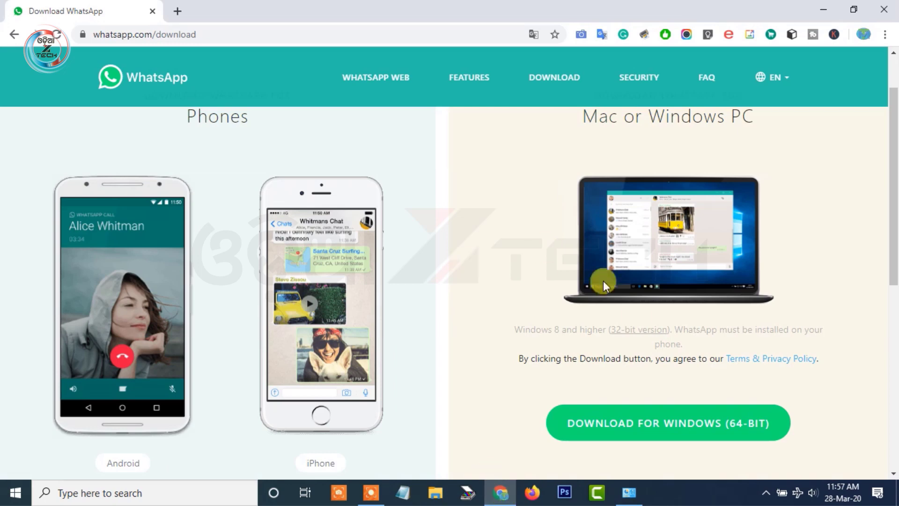
scroll(609, 290, down, 1)
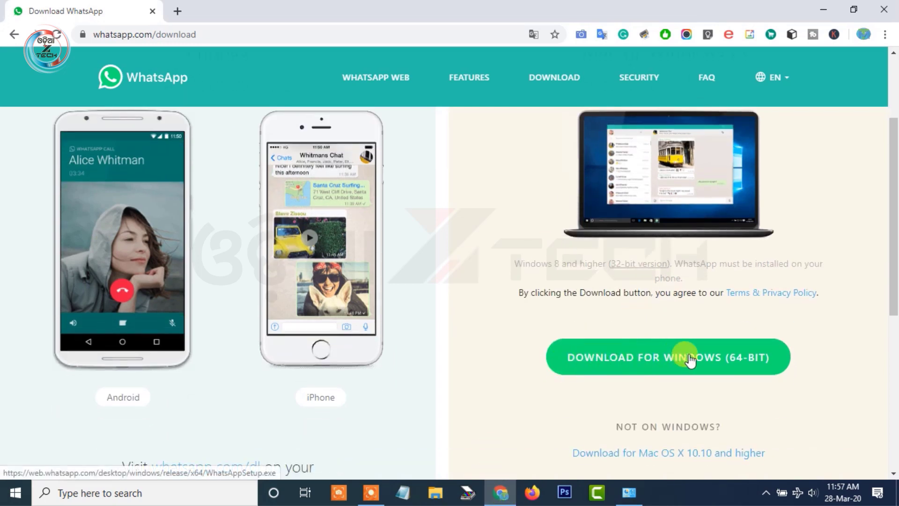
click(691, 361)
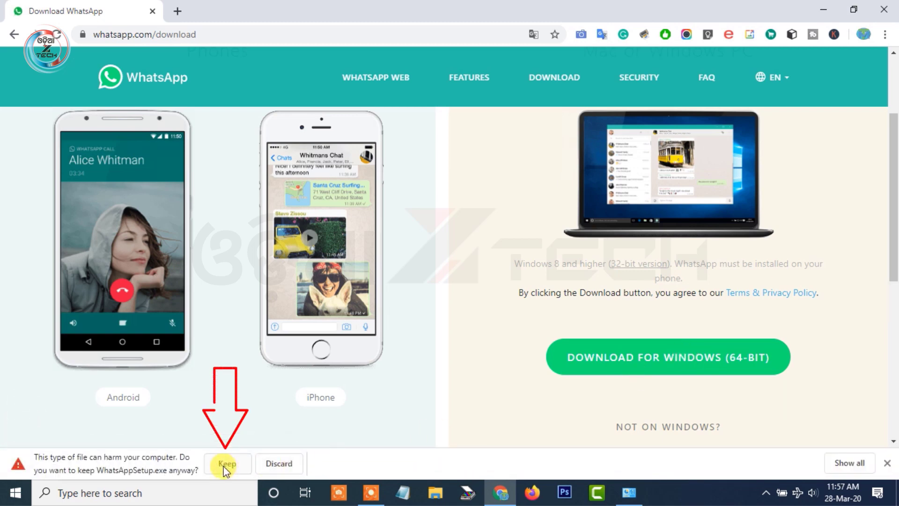
click(226, 464)
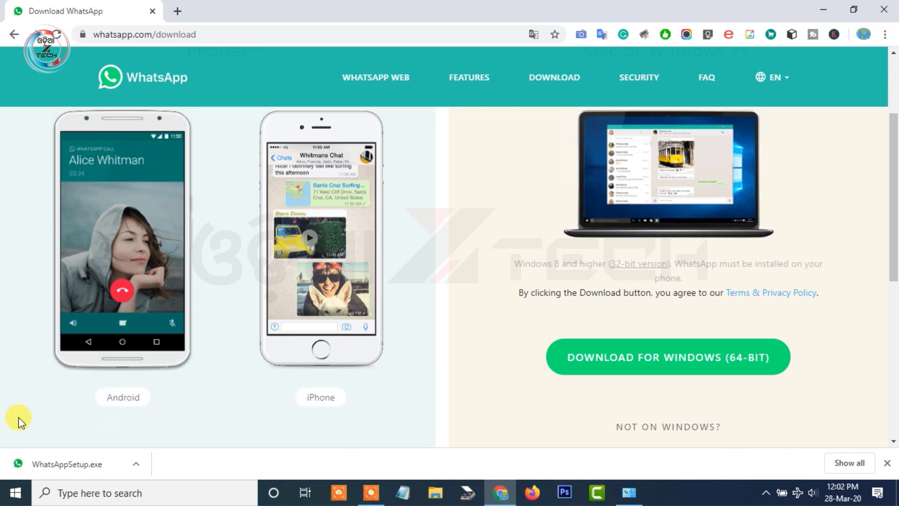
click(46, 457)
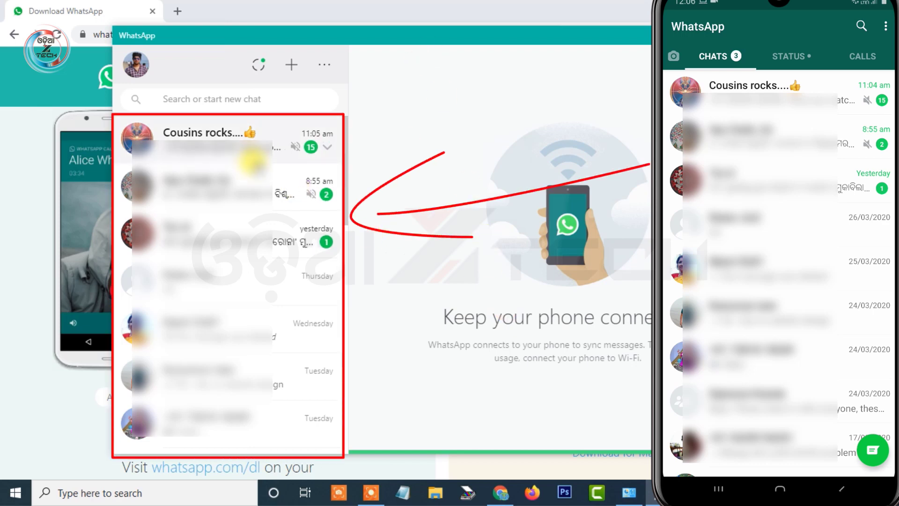
Step: Look through the synced chat list in the WhatsApp desktop app, then view the list of status updates and close it
scroll(260, 204, down, 6)
scroll(269, 225, down, 10)
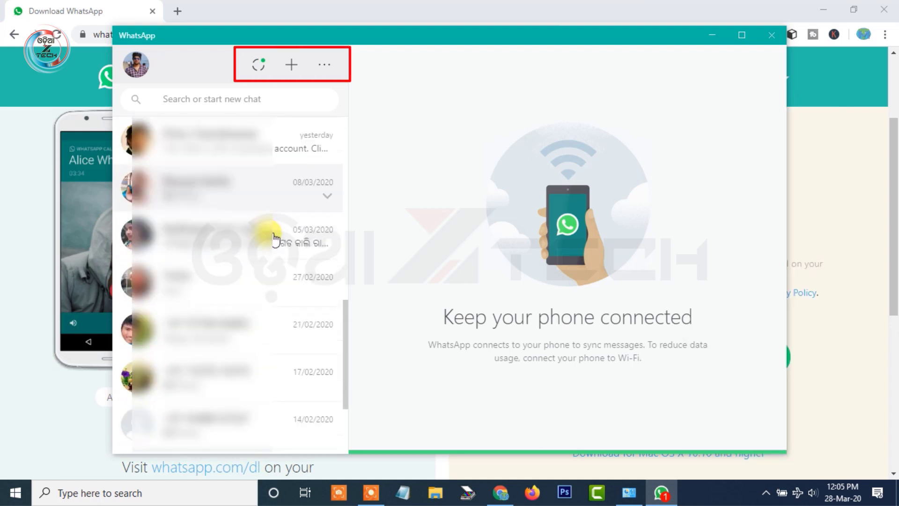
scroll(292, 251, up, 8)
scroll(291, 252, up, 8)
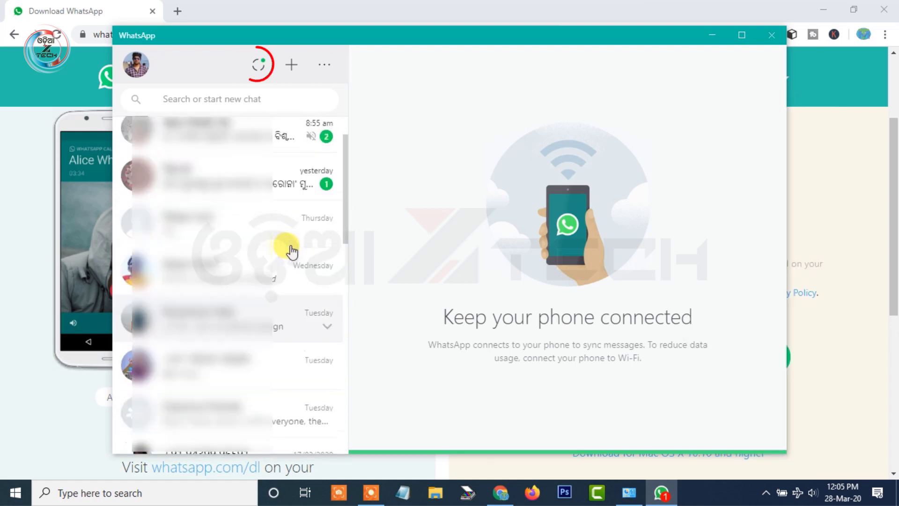
click(258, 68)
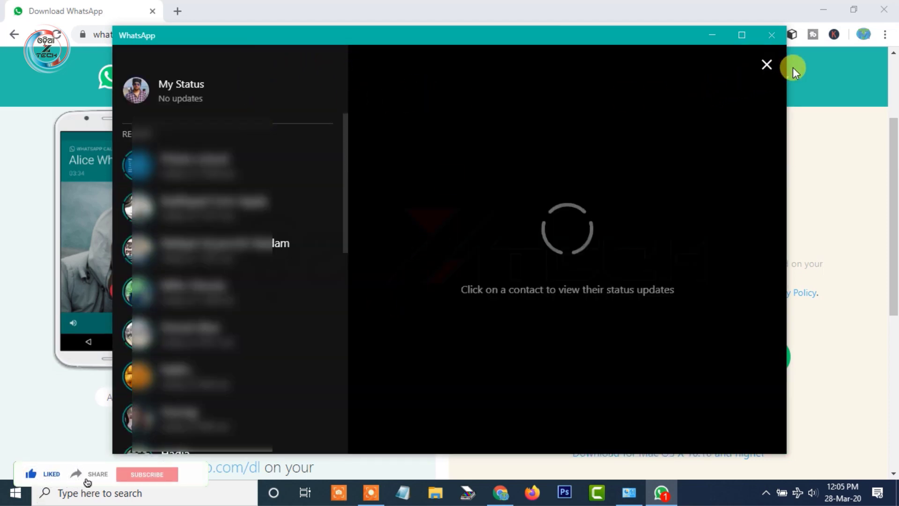
click(765, 62)
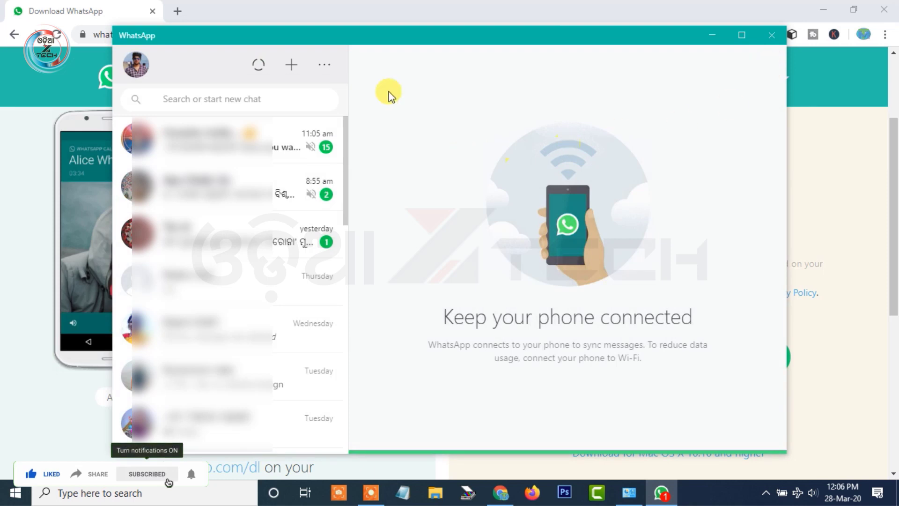
Step: Start a new chat with a frequently contacted person and draft the message "hiii"
click(297, 66)
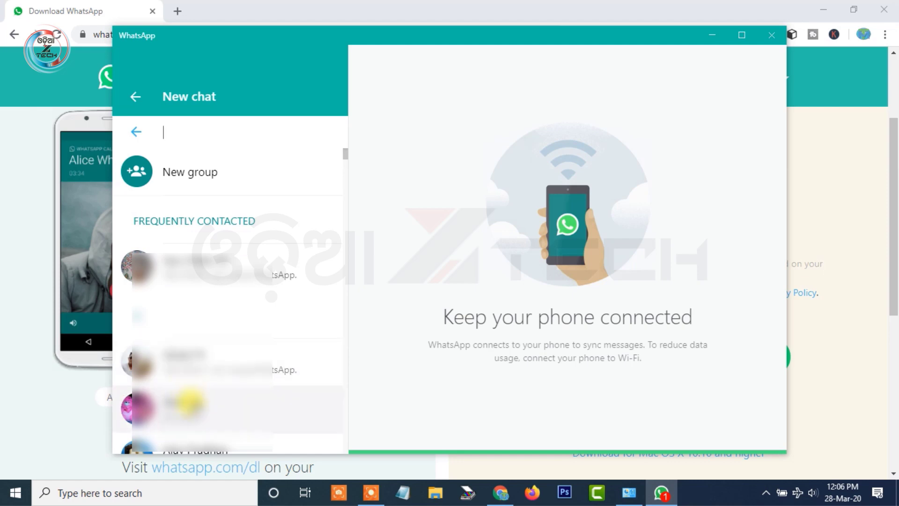
click(234, 408)
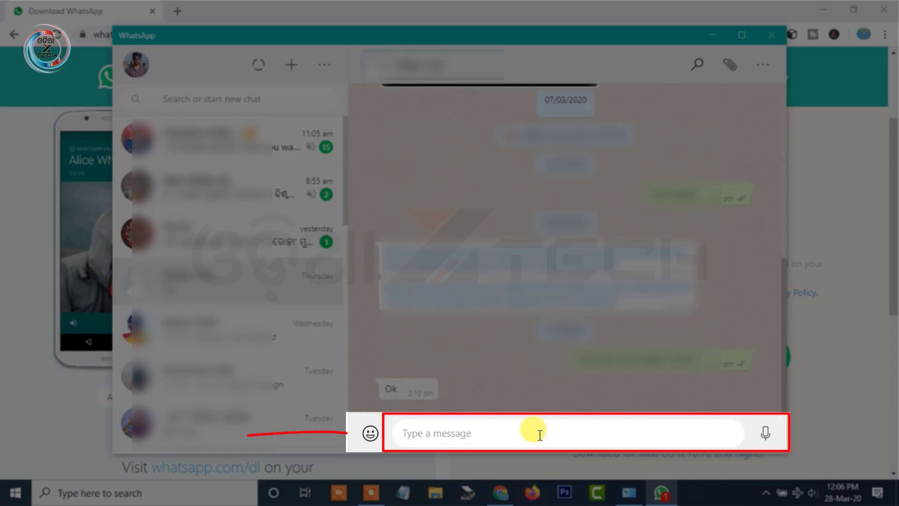
text(hiii)
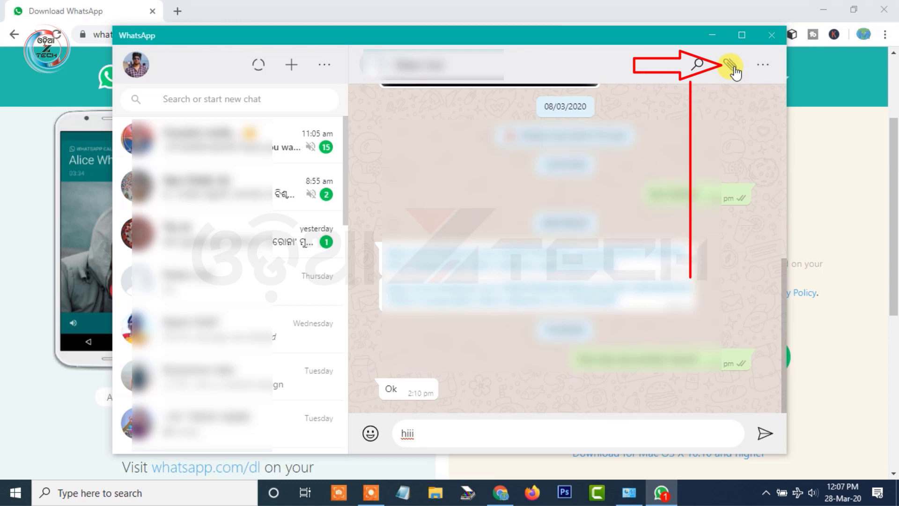
Step: Examine the chat's attachment types and its options for contact info, muting, clearing and deleting
click(733, 68)
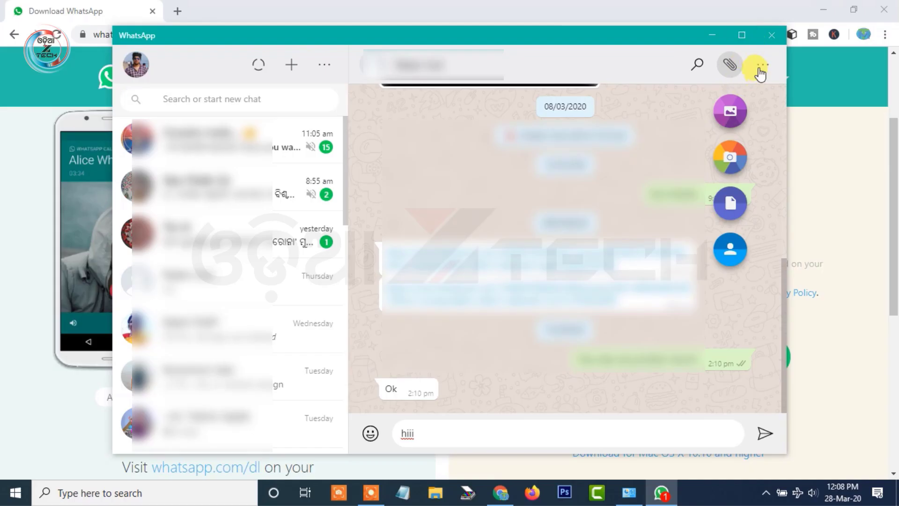
click(763, 64)
click(763, 64)
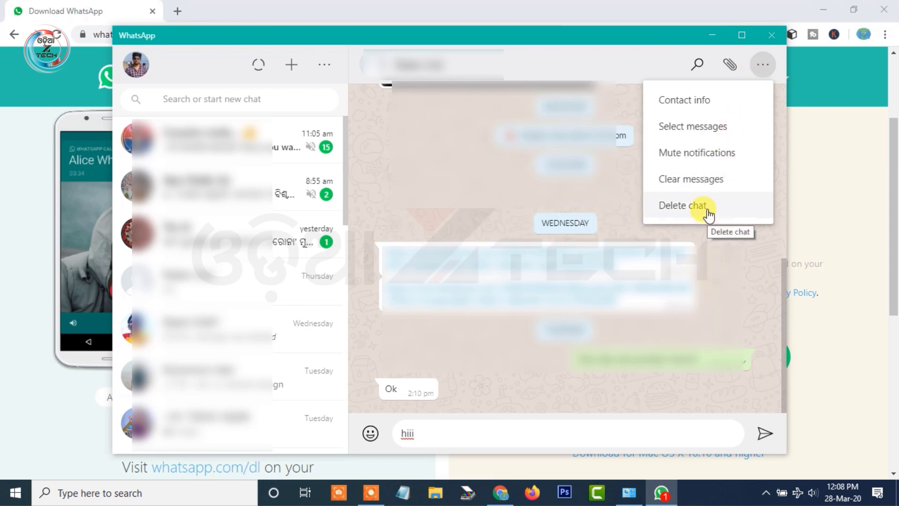
click(417, 433)
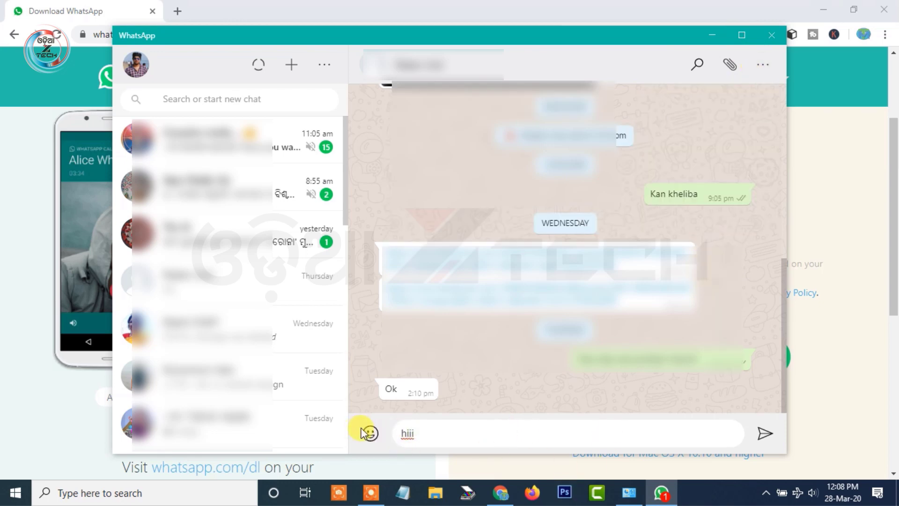
Step: Look through the emoji, GIF and sticker collections for the message, then close them and leave the chat
click(370, 433)
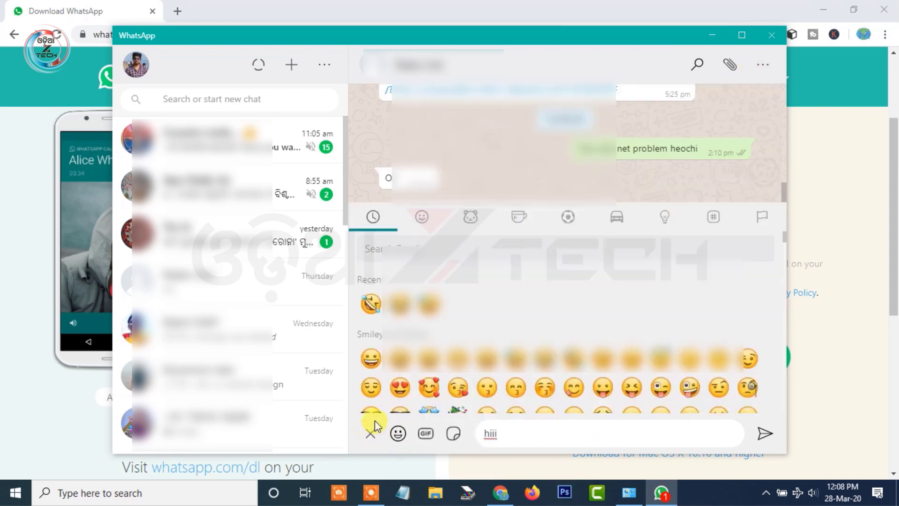
click(426, 433)
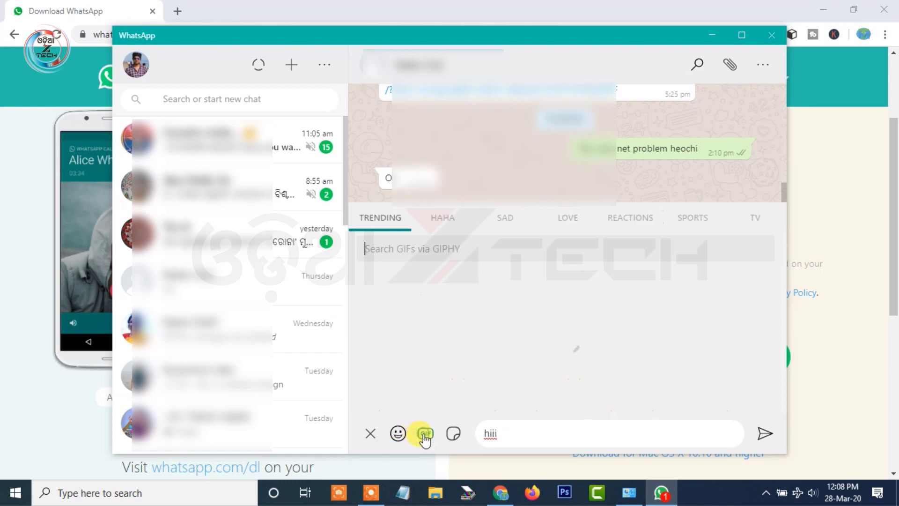
click(452, 436)
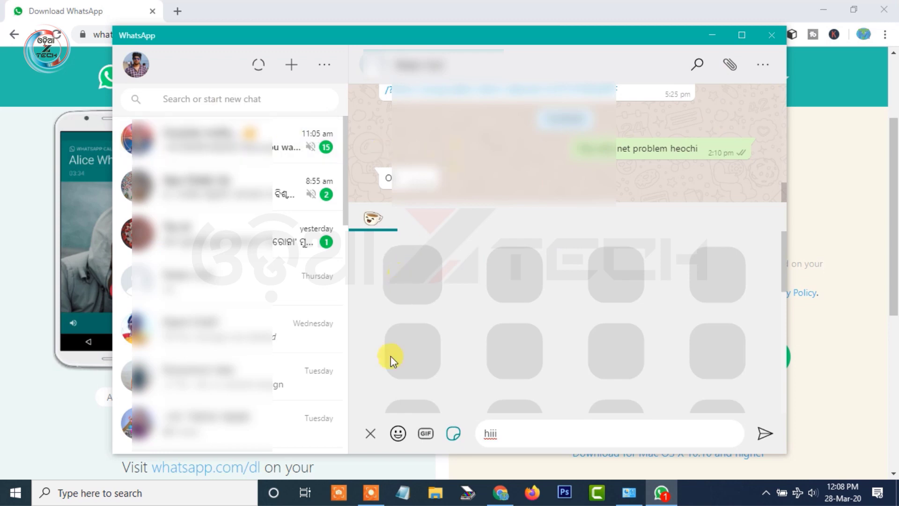
click(370, 434)
key(Escape)
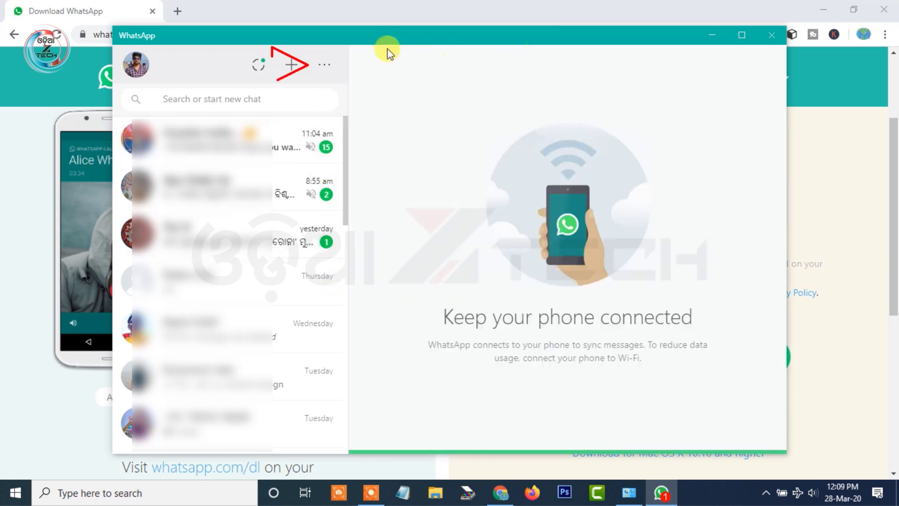
Step: Log out of the WhatsApp desktop app
click(325, 64)
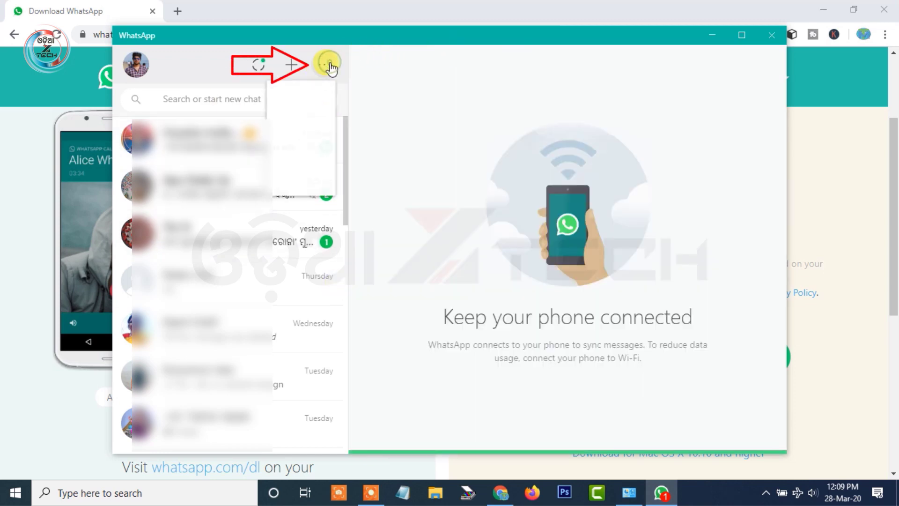
click(303, 234)
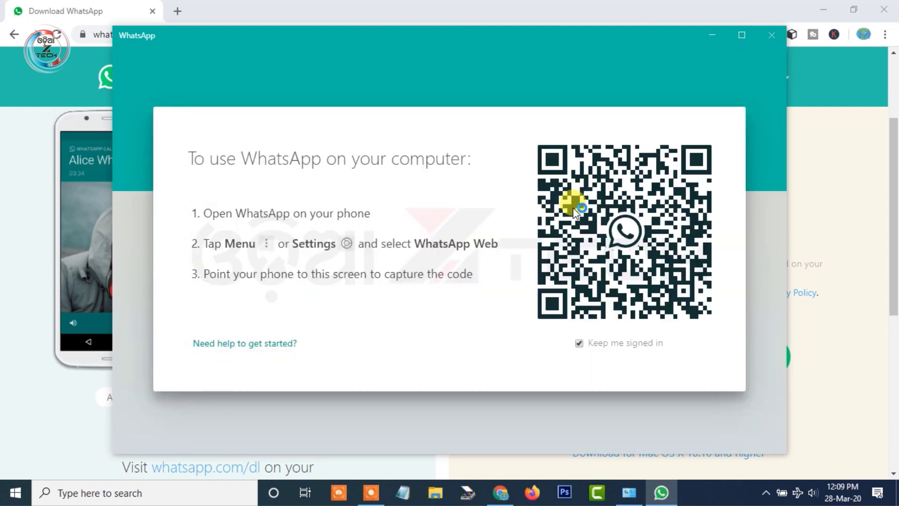
Step: Open web.whatsapp.com in Chrome and turn on desktop notifications for new messages
key(Return)
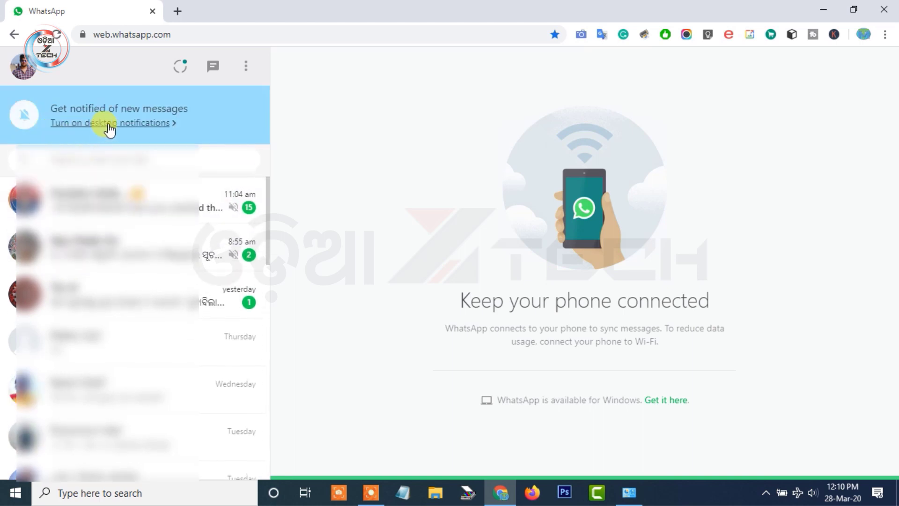
click(135, 124)
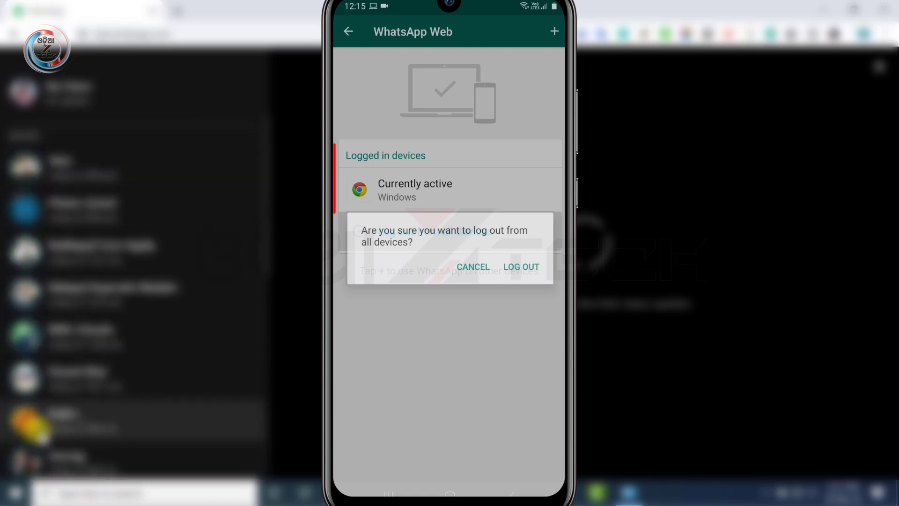
Step: View a contact's status update in WhatsApp Web, advance to the following one, and close the status viewer
click(29, 421)
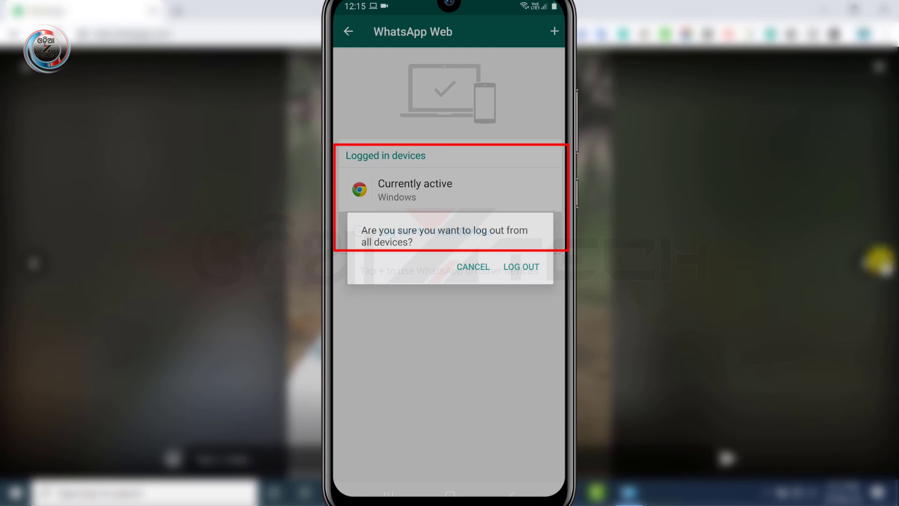
click(871, 256)
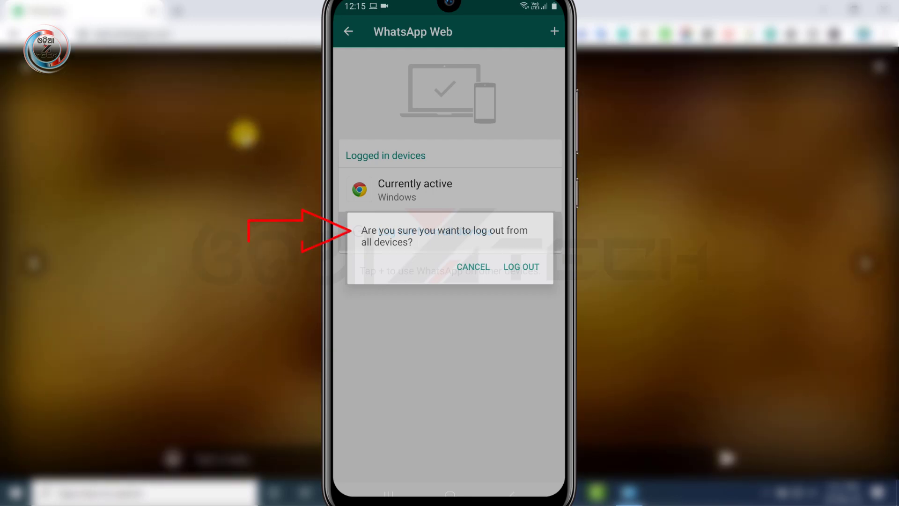
click(879, 66)
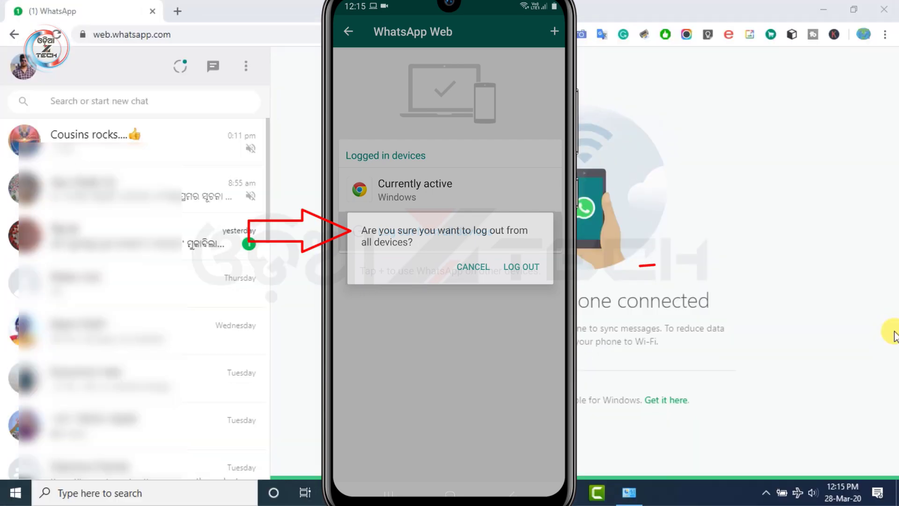